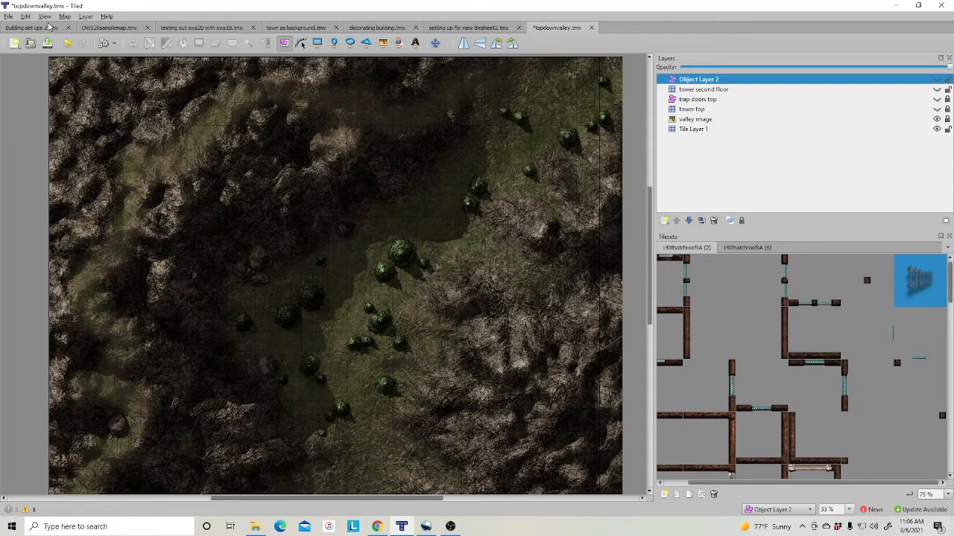
Set up a new map of 9 by 9 tiles with a tile size of 420 by 420 px
{"action": "left_click", "coordinate": [15, 16]}
{"action": "mouse_move", "coordinate": [89, 28]}
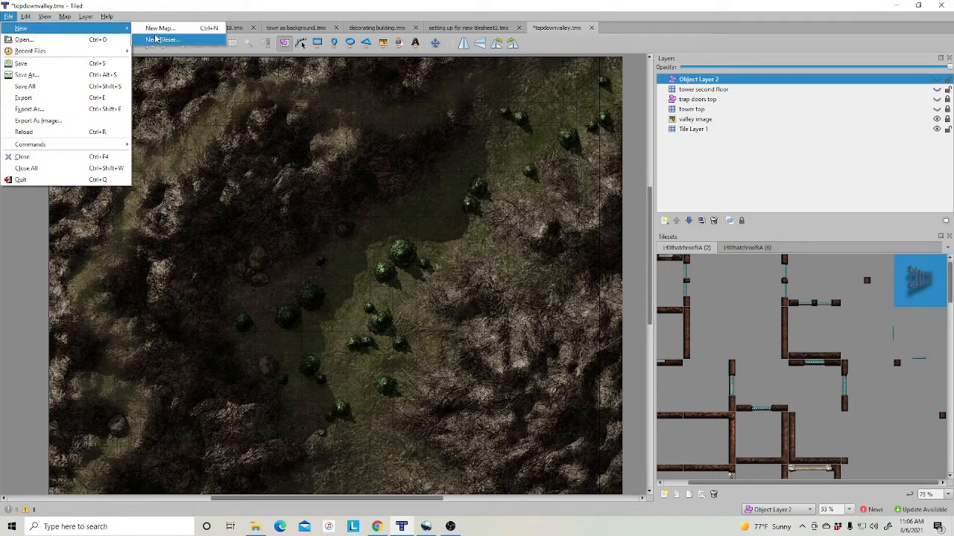
{"action": "left_click", "coordinate": [161, 28]}
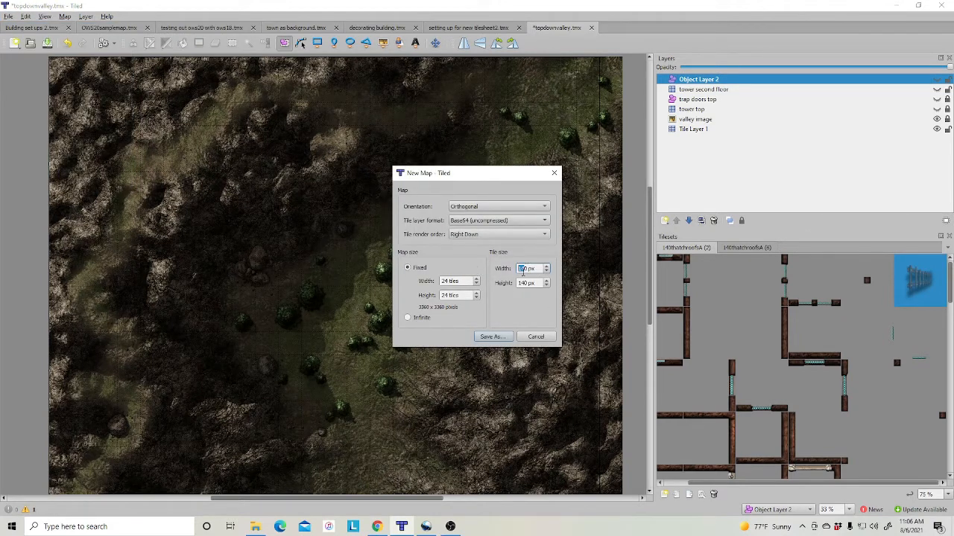
{"action": "type", "text": "420"}
{"action": "left_click", "coordinate": [526, 283]}
{"action": "left_click_drag", "start_coordinate": [526, 283], "coordinate": [515, 283]}
{"action": "type", "text": "420"}
{"action": "double_click", "coordinate": [448, 280]}
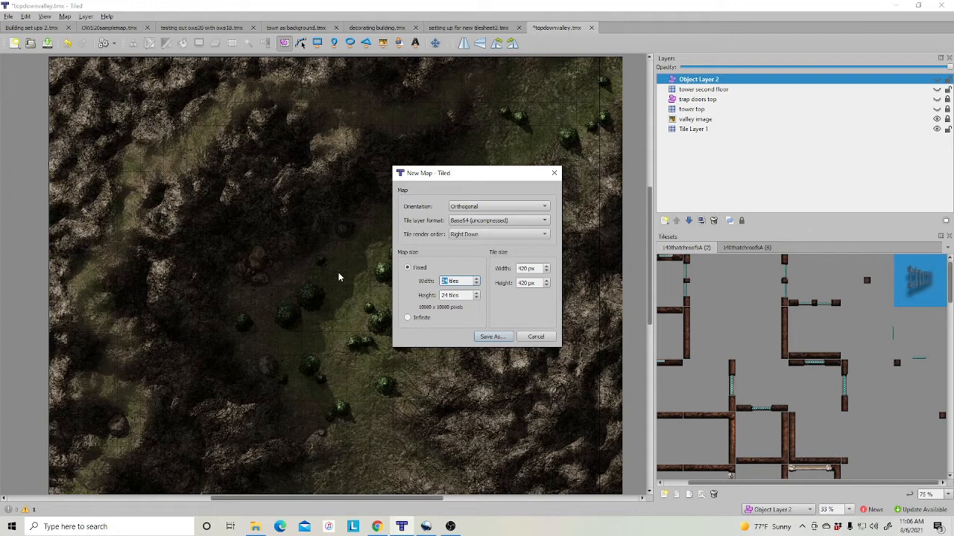
{"action": "type", "text": "9"}
{"action": "key", "text": "Tab"}
{"action": "type", "text": "9"}
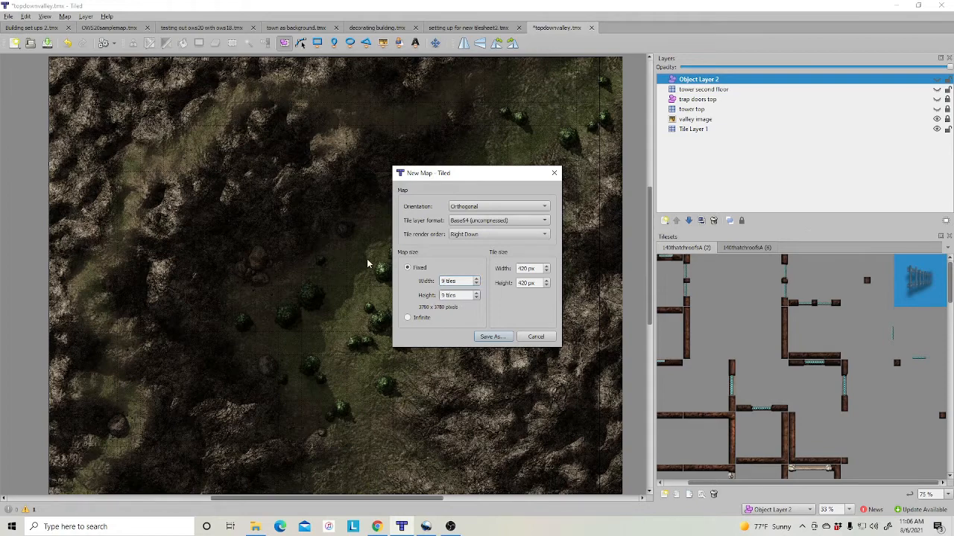
Save the new map as "top down 2" in the FOR VIDEOS folder
{"action": "left_click", "coordinate": [491, 337]}
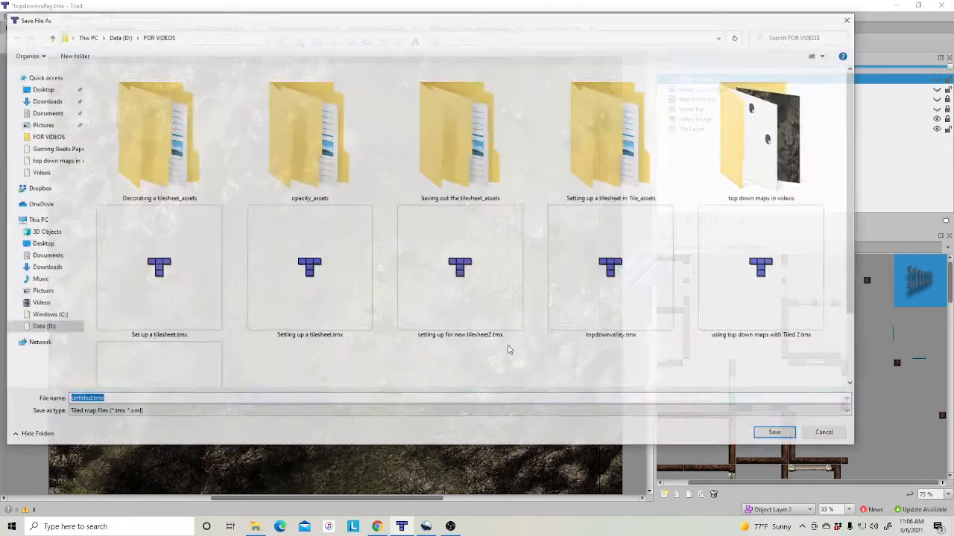
{"action": "type", "text": "top"}
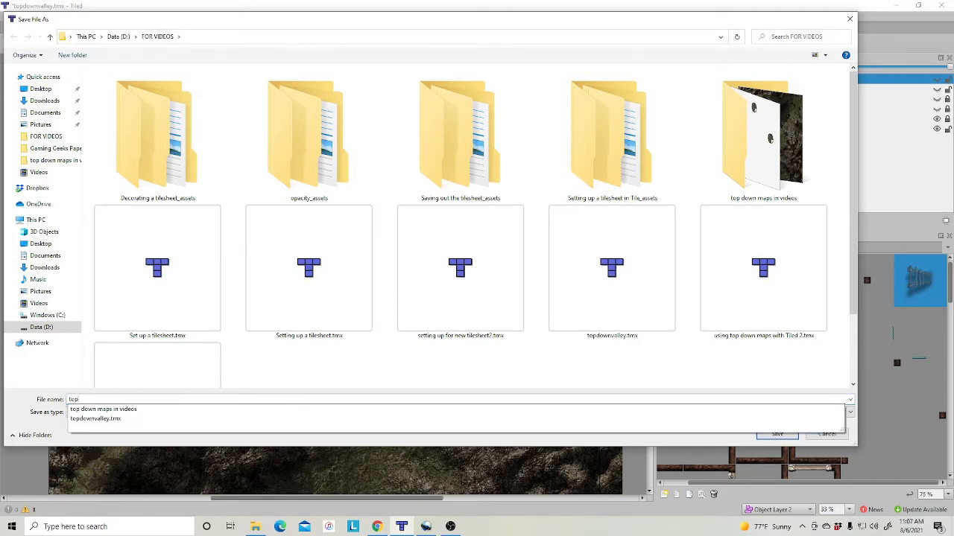
{"action": "type", "text": " down 2"}
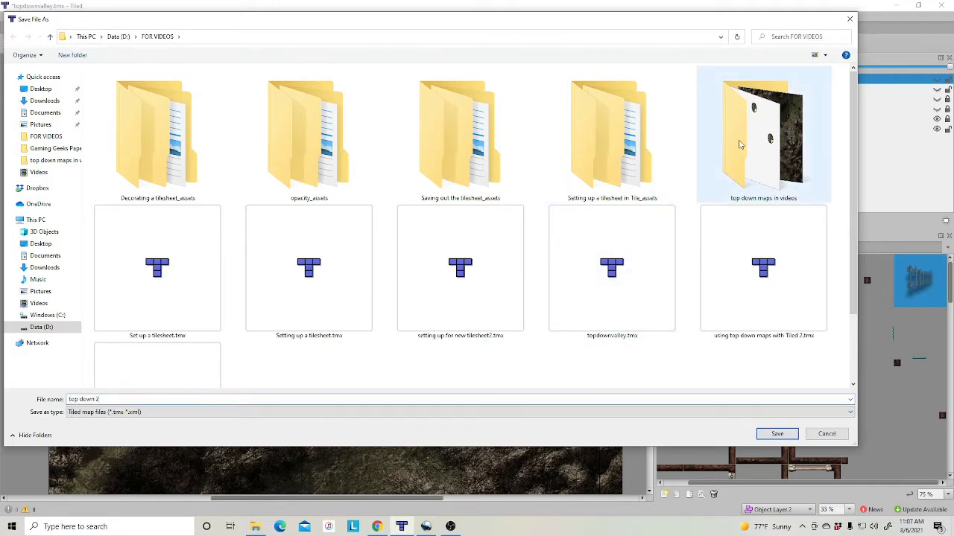
{"action": "left_click", "coordinate": [775, 434]}
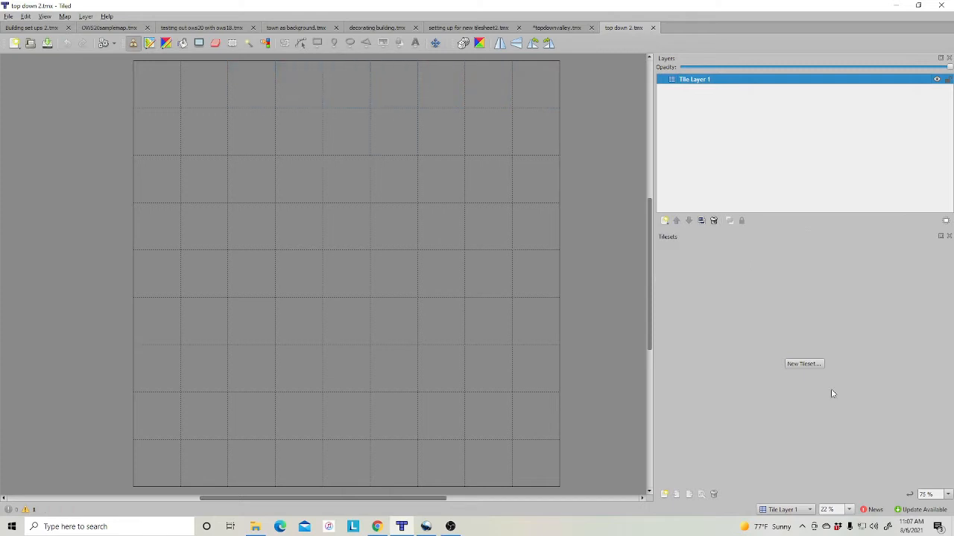
Add an image layer above Tile Layer 1, keeping its default name
{"action": "right_click", "coordinate": [709, 122]}
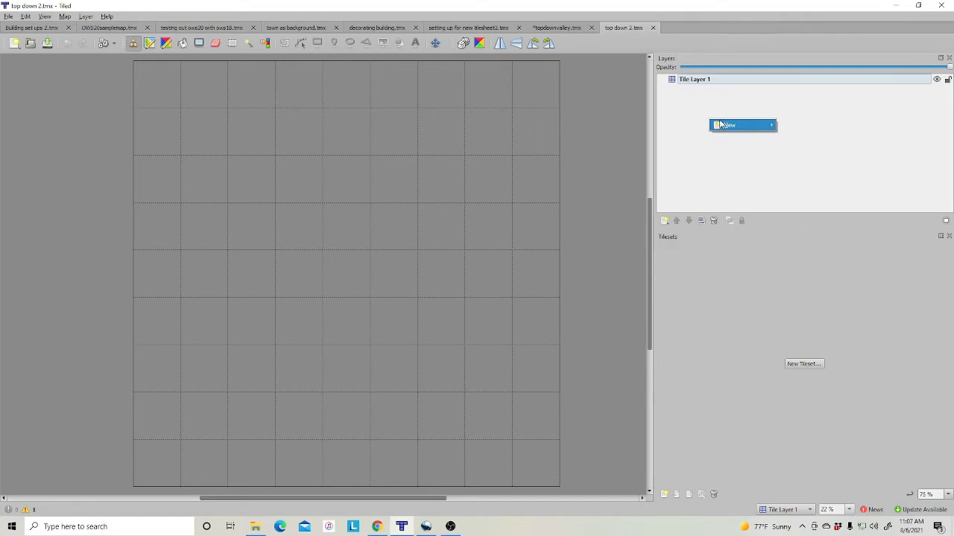
{"action": "mouse_move", "coordinate": [728, 124]}
{"action": "left_click", "coordinate": [793, 151]}
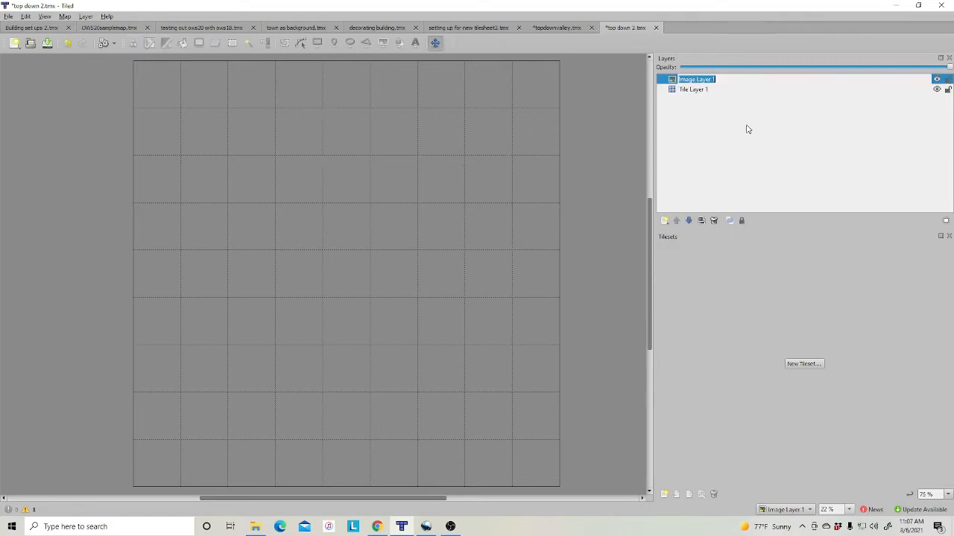
{"action": "left_click", "coordinate": [674, 80]}
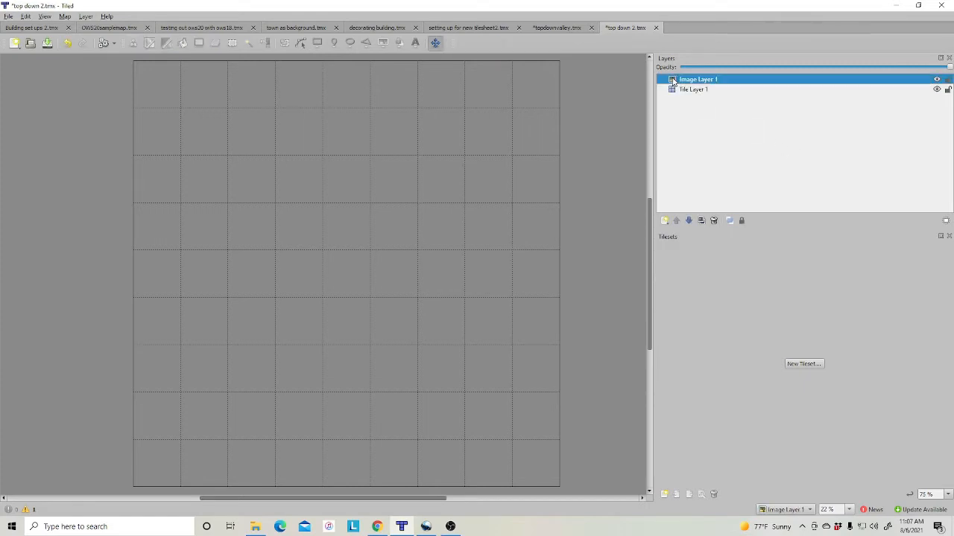
Set the image layer's image to "QWMP 3 Mountain Valley 25x25.jpg" from the "top down maps in videos" folder and close the layer properties
{"action": "right_click", "coordinate": [674, 81]}
{"action": "left_click", "coordinate": [710, 214]}
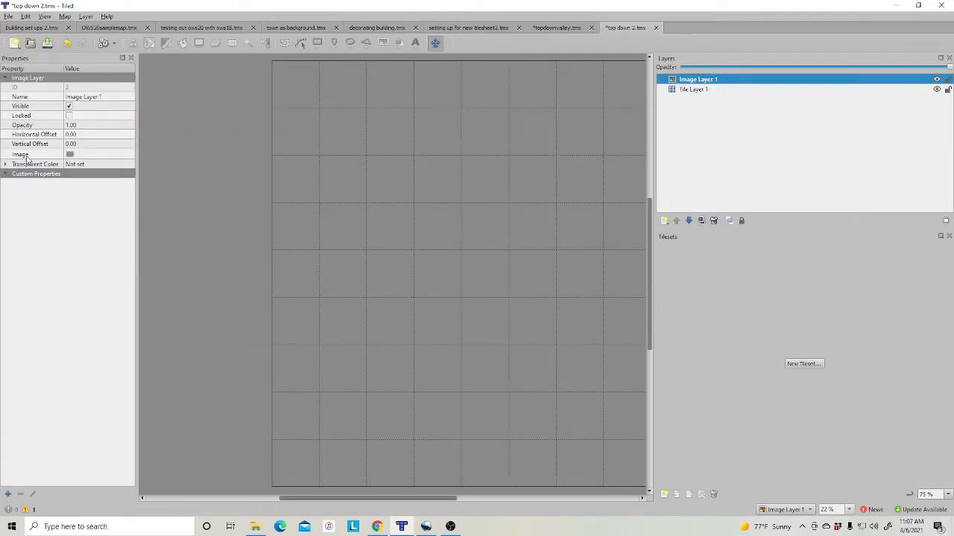
{"action": "left_click", "coordinate": [129, 156]}
{"action": "left_click", "coordinate": [131, 155]}
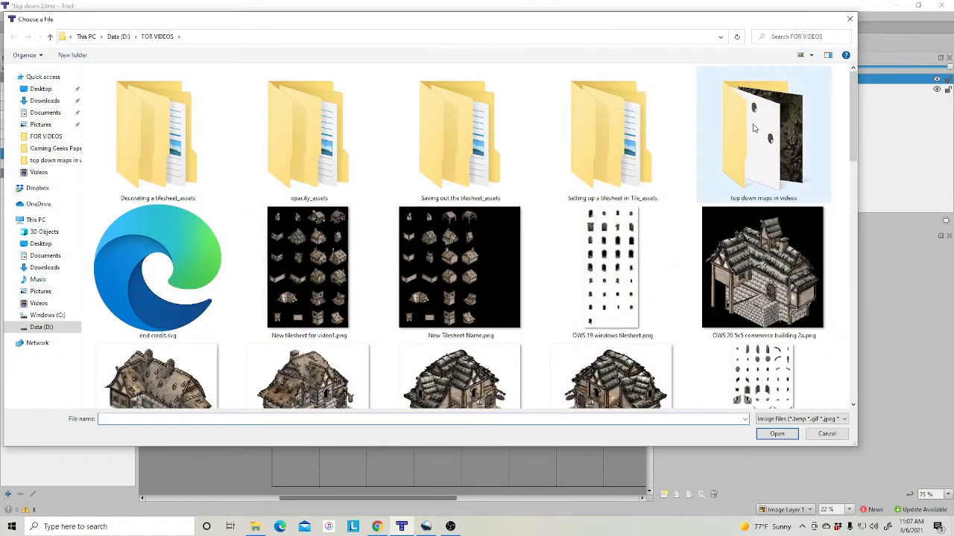
{"action": "double_click", "coordinate": [770, 137]}
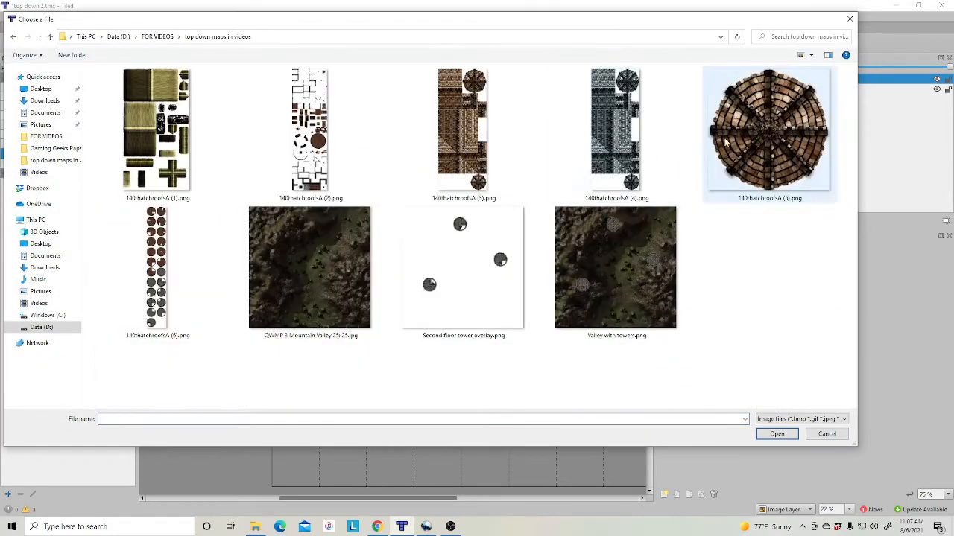
{"action": "left_click", "coordinate": [332, 290]}
{"action": "left_click", "coordinate": [772, 436]}
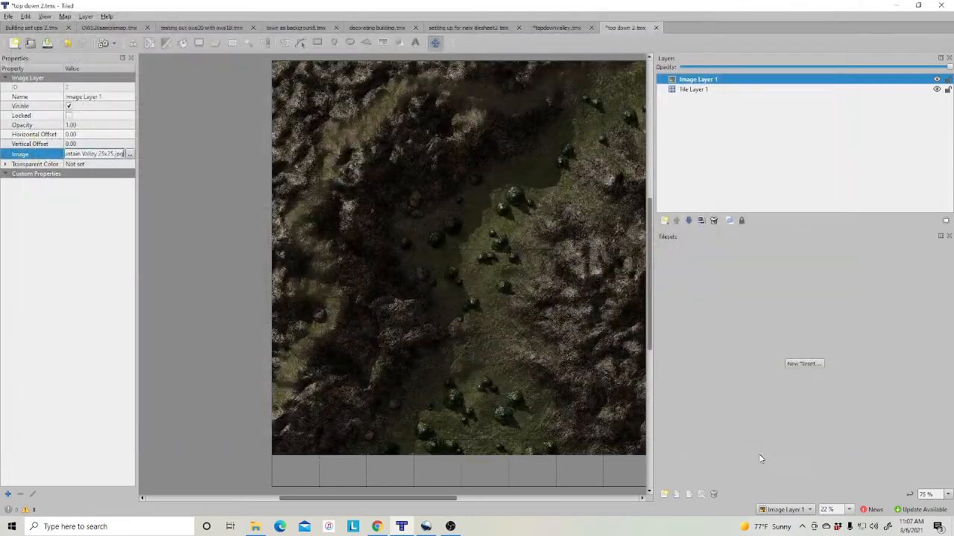
{"action": "left_click_drag", "start_coordinate": [367, 499], "coordinate": [404, 503]}
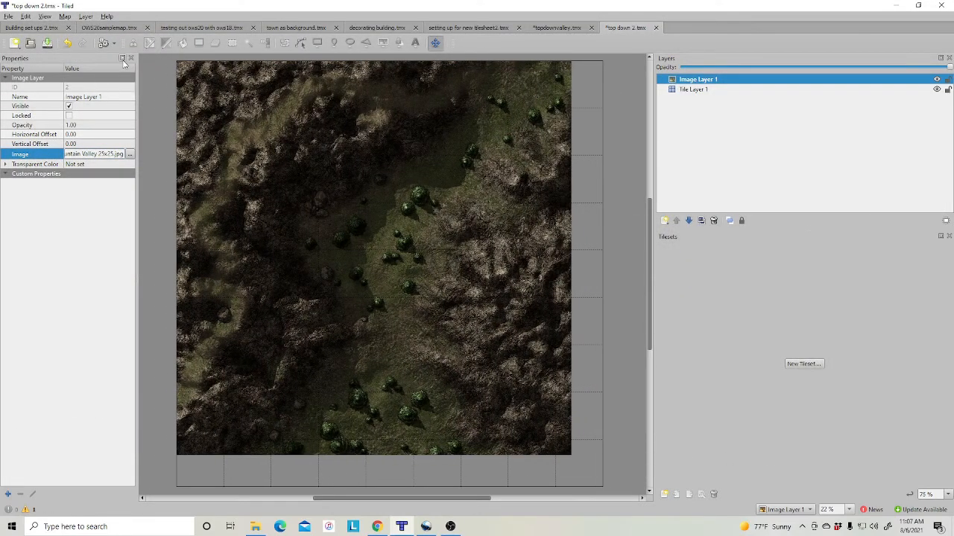
{"action": "left_click", "coordinate": [131, 59]}
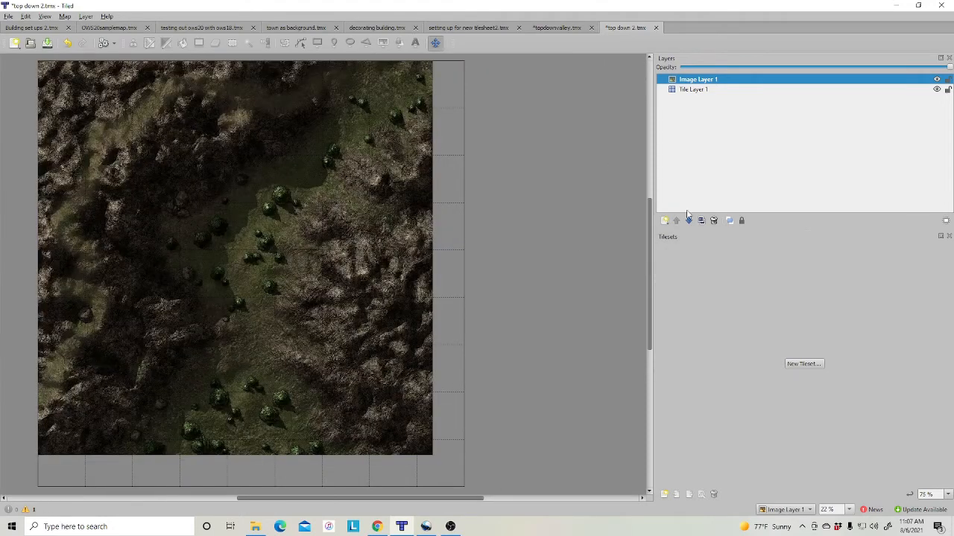
{"action": "right_click", "coordinate": [702, 142]}
{"action": "mouse_move", "coordinate": [755, 151]}
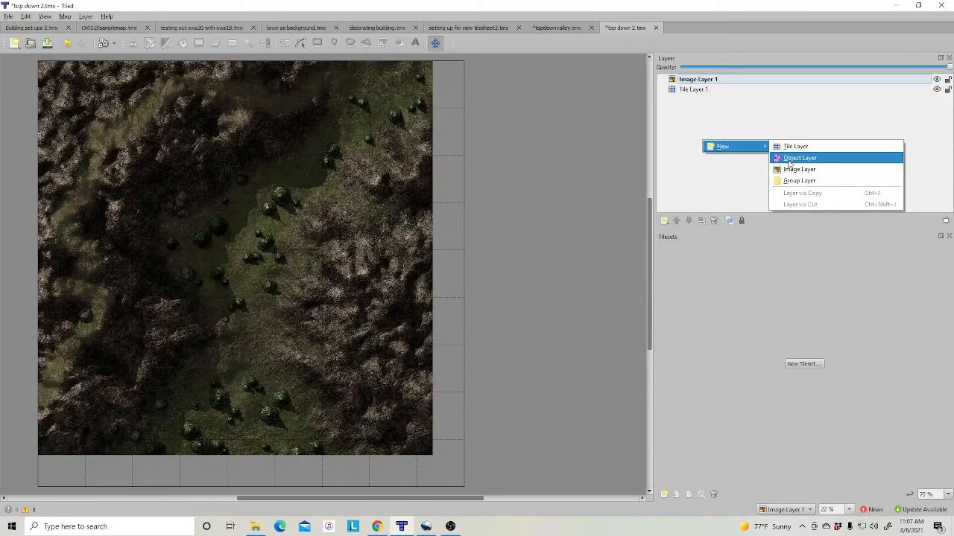
{"action": "left_click", "coordinate": [727, 180]}
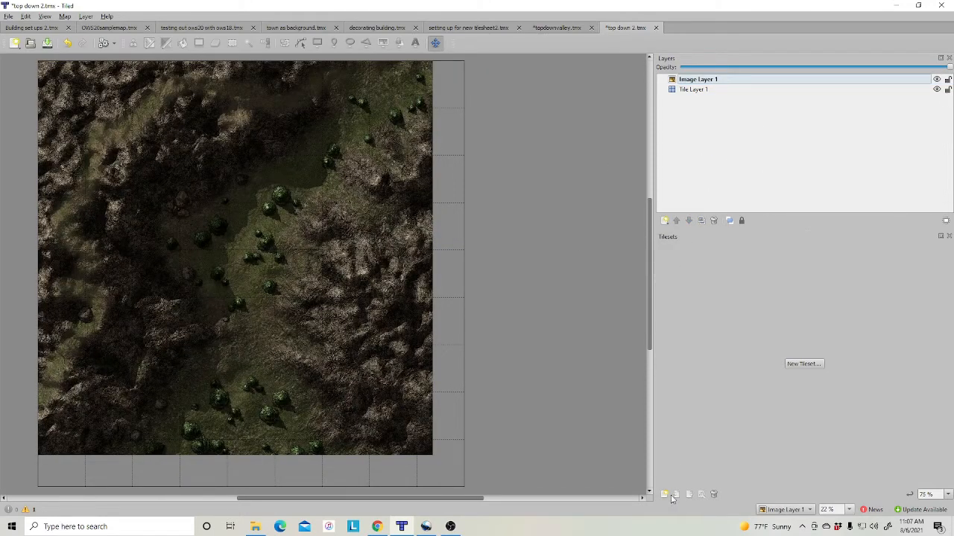
Create an embedded tileset from "140thatchroofsA (6).png" with 420 by 420 px tiles
{"action": "left_click", "coordinate": [670, 496]}
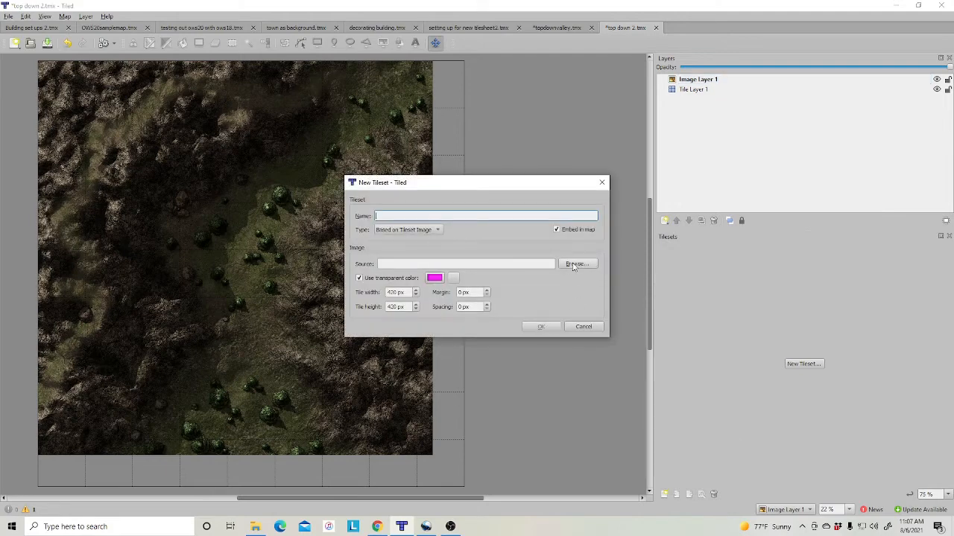
{"action": "left_click", "coordinate": [574, 265]}
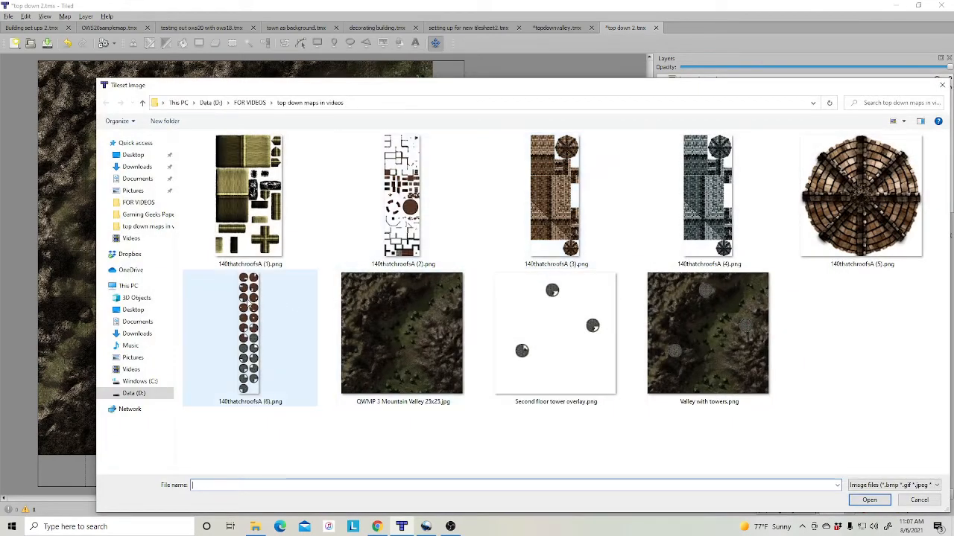
{"action": "left_click", "coordinate": [251, 307]}
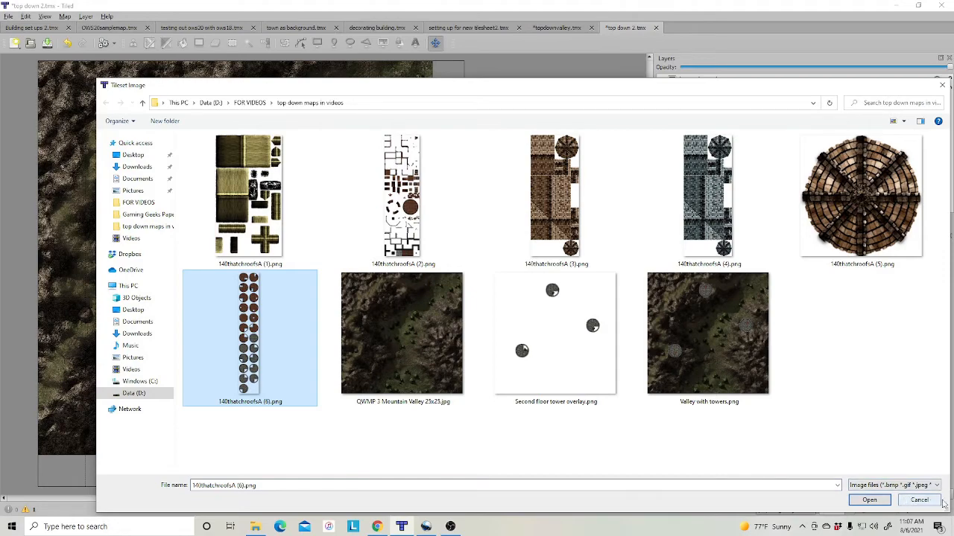
{"action": "left_click", "coordinate": [869, 501]}
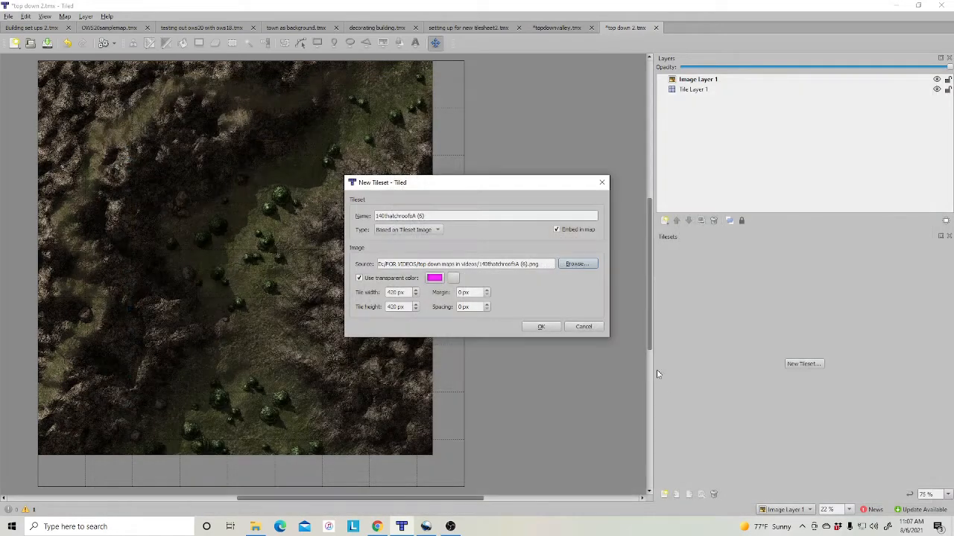
{"action": "left_click", "coordinate": [540, 326]}
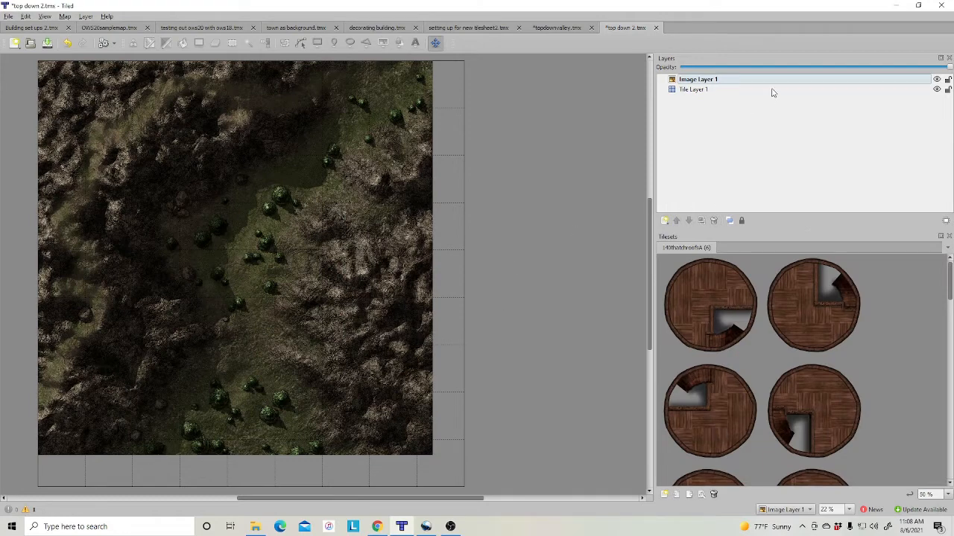
Add a second tile layer above the image layer and select the first round wooden floor tile
{"action": "right_click", "coordinate": [702, 141]}
{"action": "mouse_move", "coordinate": [726, 146]}
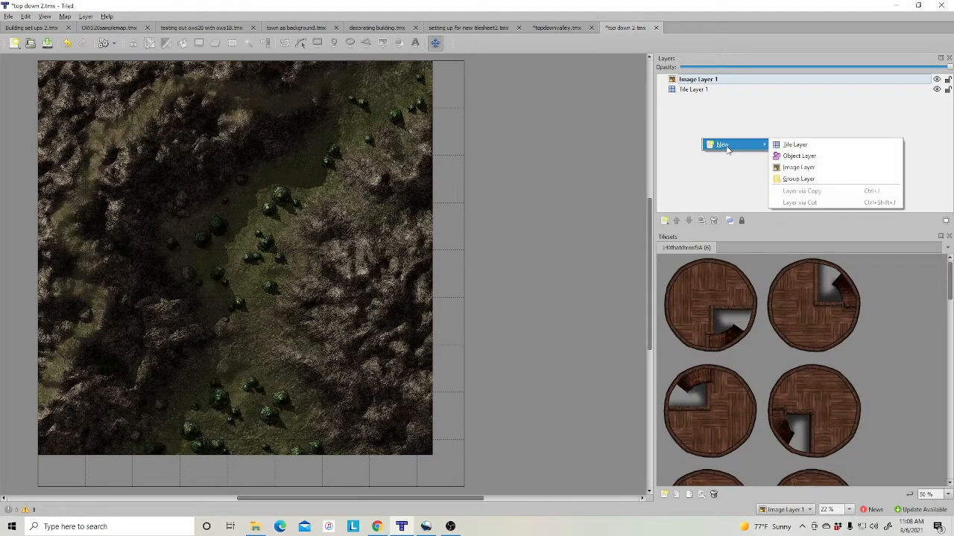
{"action": "left_click", "coordinate": [794, 144]}
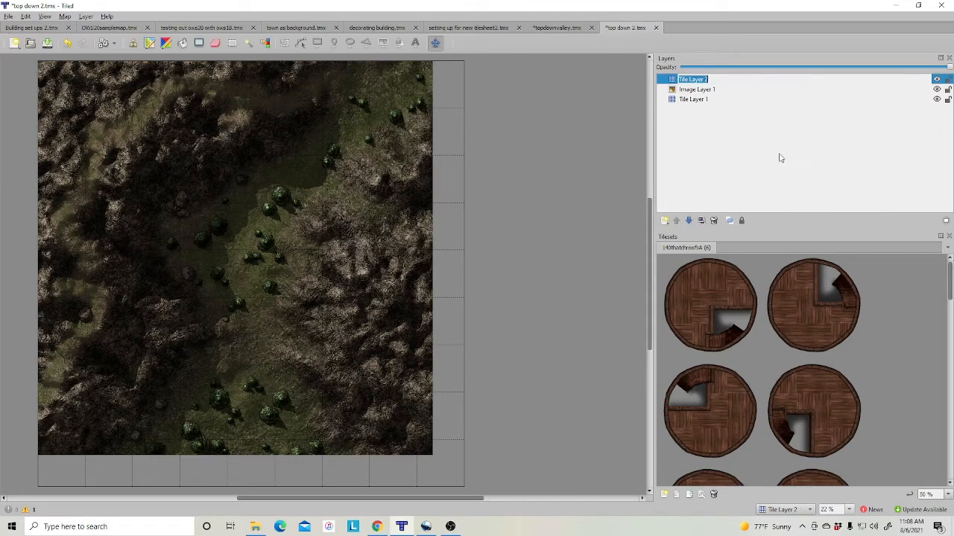
{"action": "left_click", "coordinate": [703, 292]}
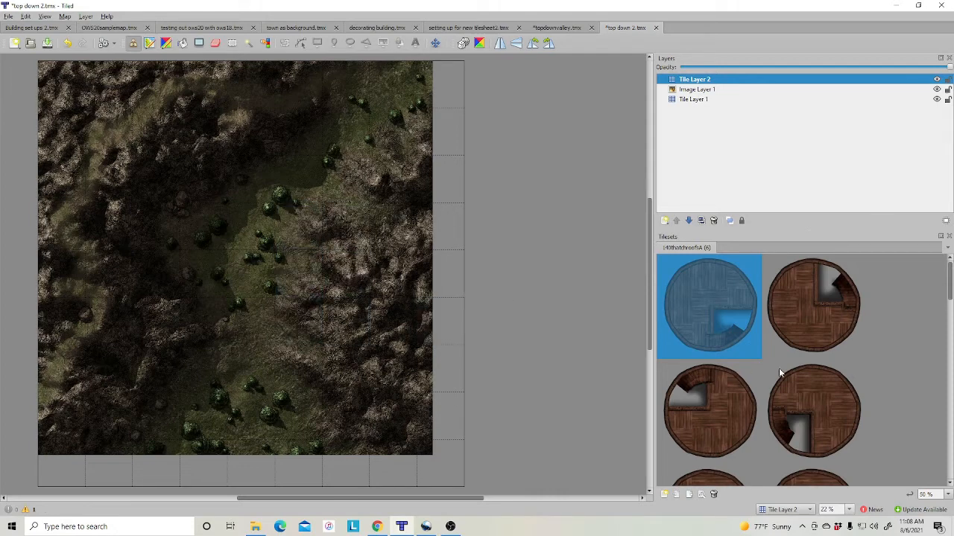
Delete the newly added Tile Layer 2
{"action": "right_click", "coordinate": [707, 149]}
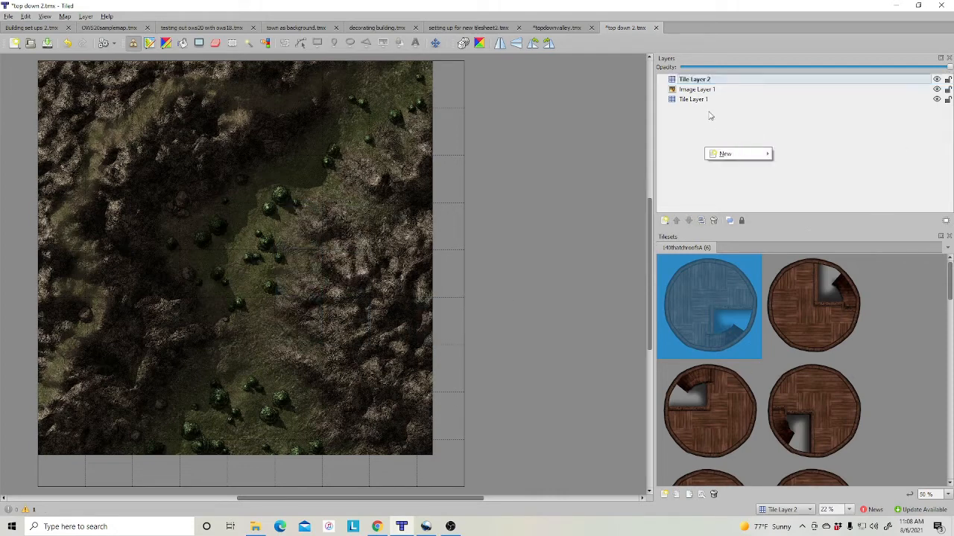
{"action": "left_click", "coordinate": [695, 80]}
{"action": "left_click", "coordinate": [713, 221]}
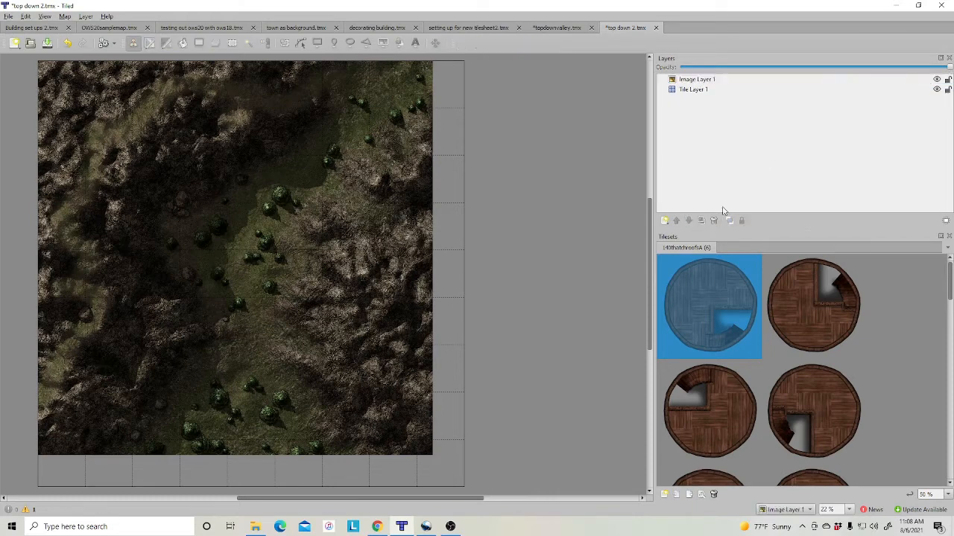
Add an object layer above the image layer
{"action": "right_click", "coordinate": [700, 137]}
{"action": "mouse_move", "coordinate": [736, 144]}
{"action": "left_click", "coordinate": [797, 154]}
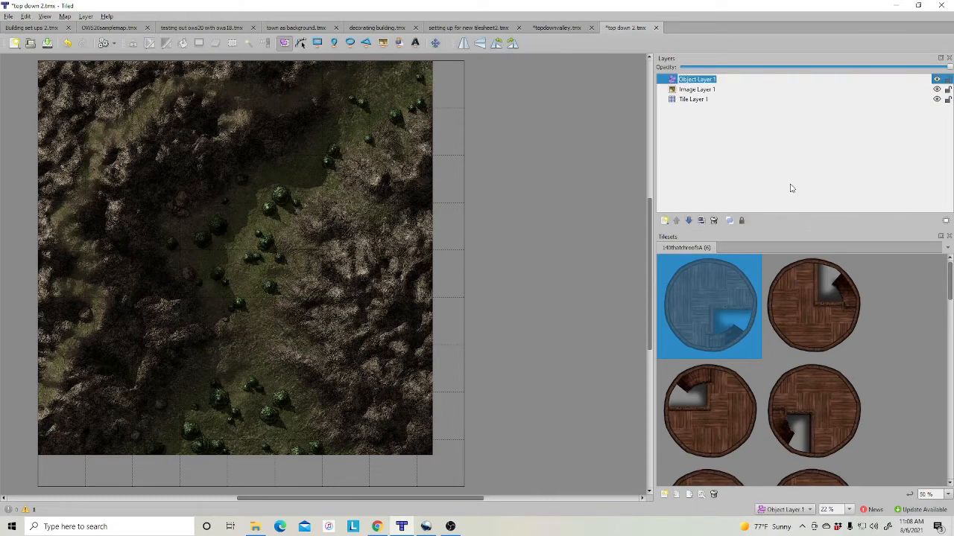
Place three copies of the full round cobblestone floor tile on Object Layer 1: on the eastern, northern and southwestern rocky slopes
{"action": "scroll", "coordinate": [803, 350], "scroll_direction": "down", "scroll_amount": 5}
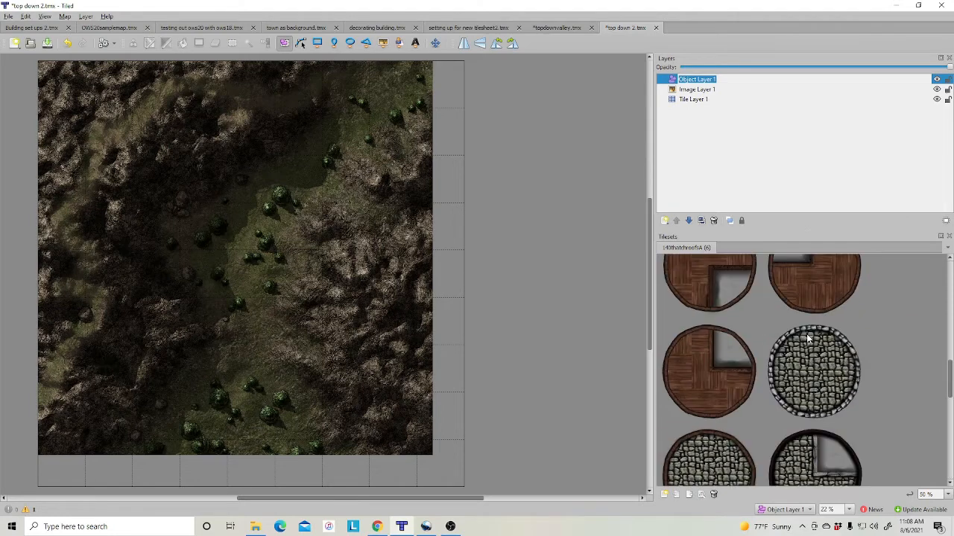
{"action": "left_click", "coordinate": [823, 372]}
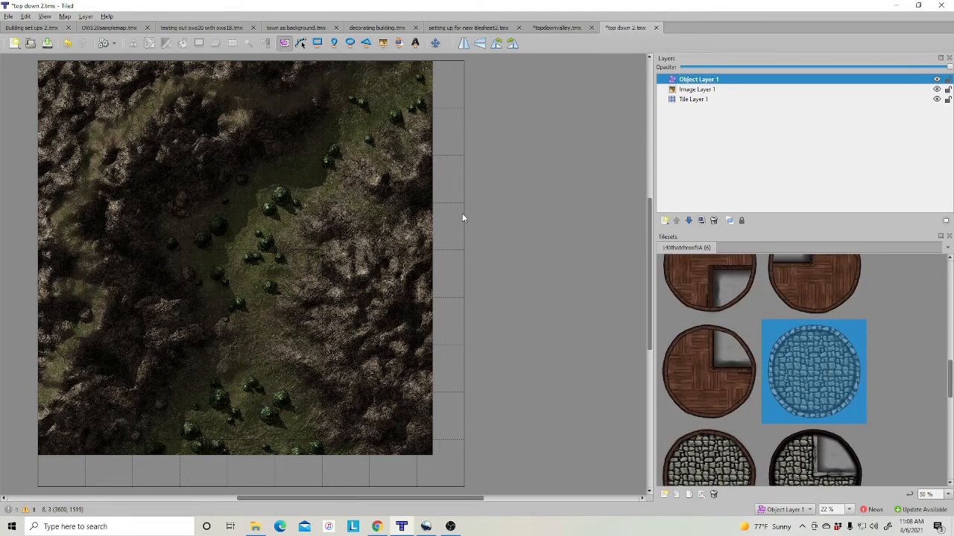
{"action": "left_click", "coordinate": [382, 43]}
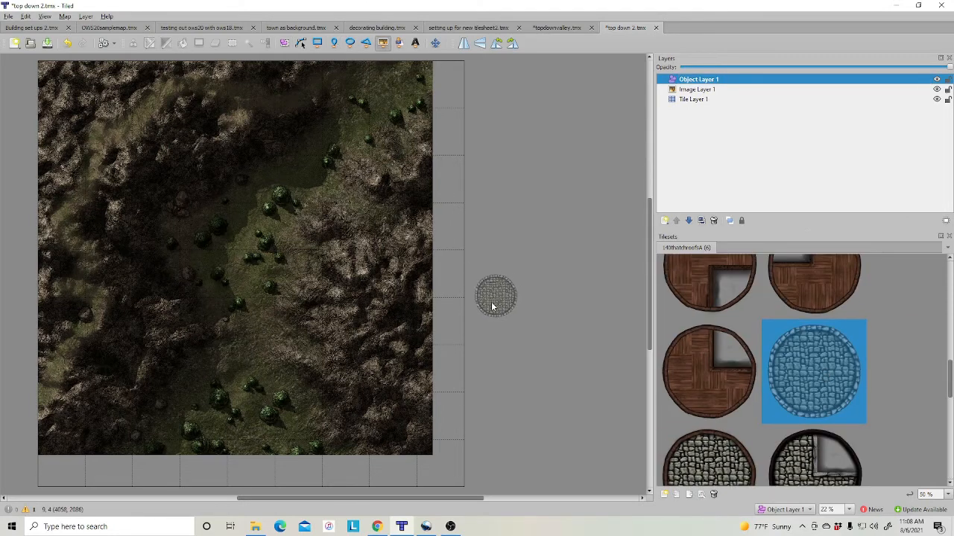
{"action": "left_click", "coordinate": [352, 241]}
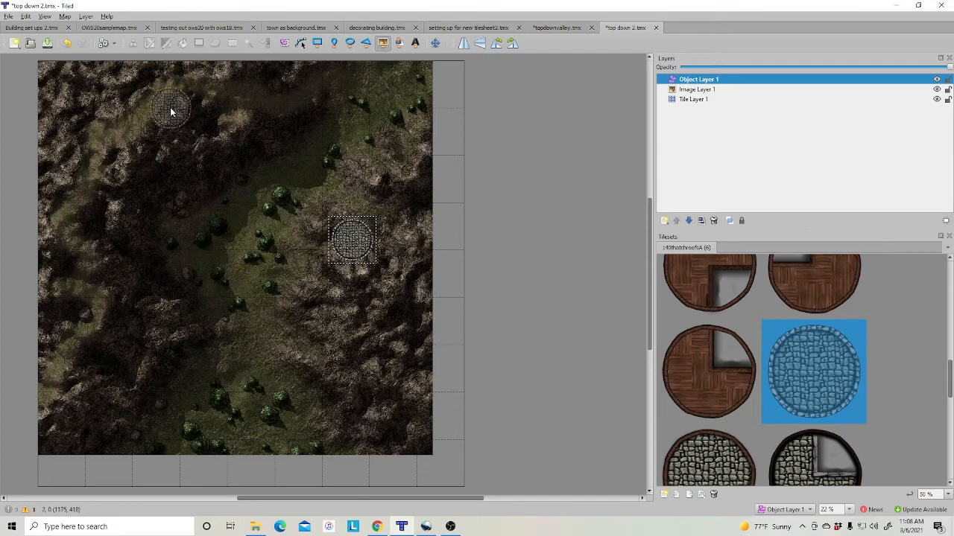
{"action": "left_click", "coordinate": [208, 115]}
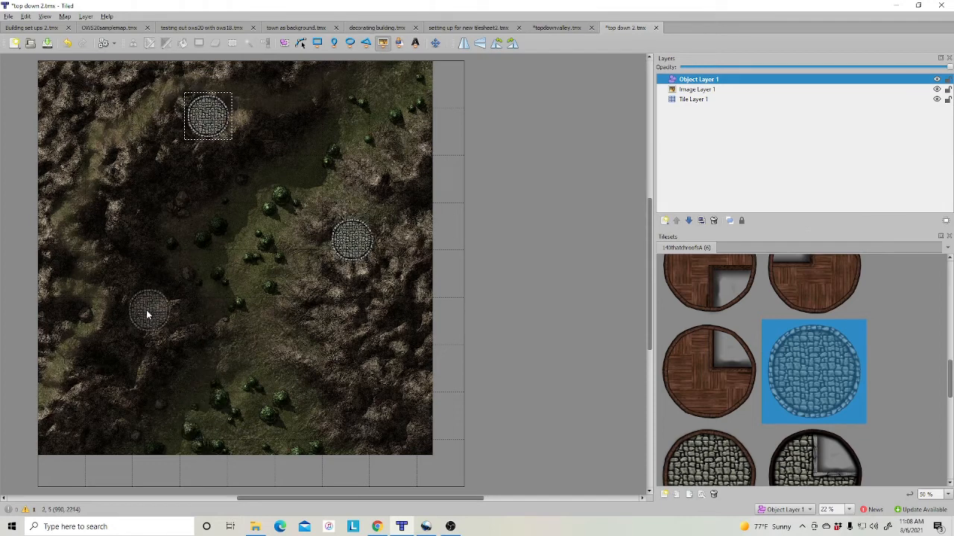
{"action": "left_click", "coordinate": [120, 313]}
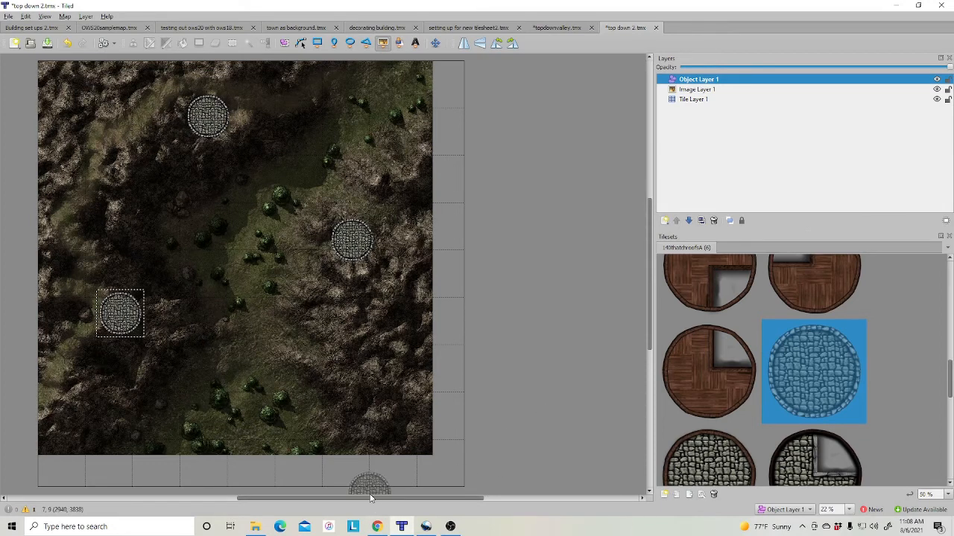
Add a second object layer above Object Layer 1
{"action": "left_click_drag", "start_coordinate": [365, 498], "coordinate": [332, 506]}
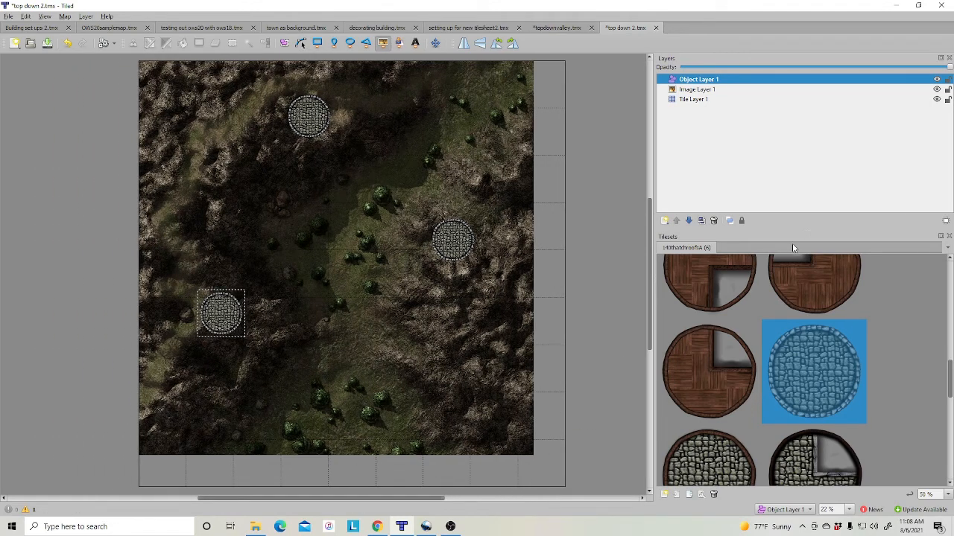
{"action": "right_click", "coordinate": [761, 142]}
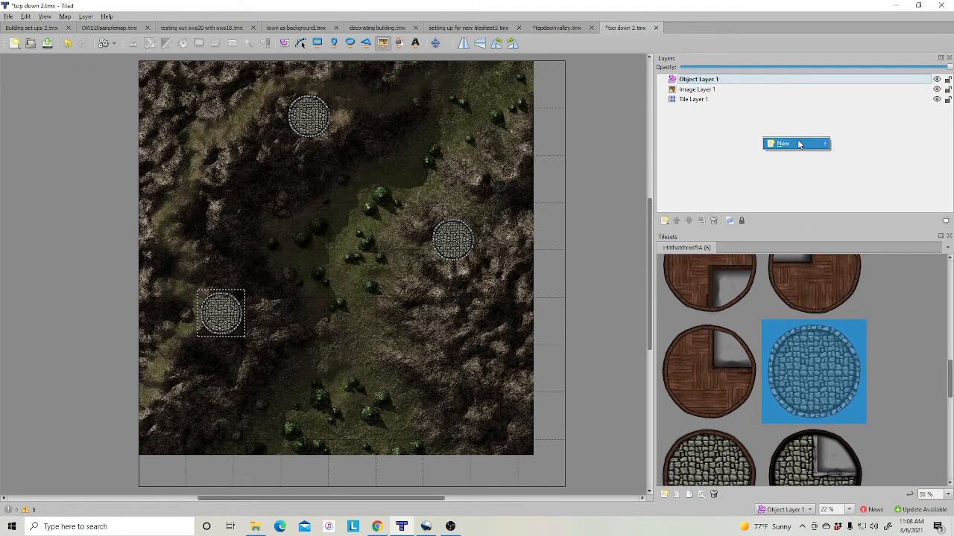
{"action": "mouse_move", "coordinate": [783, 143]}
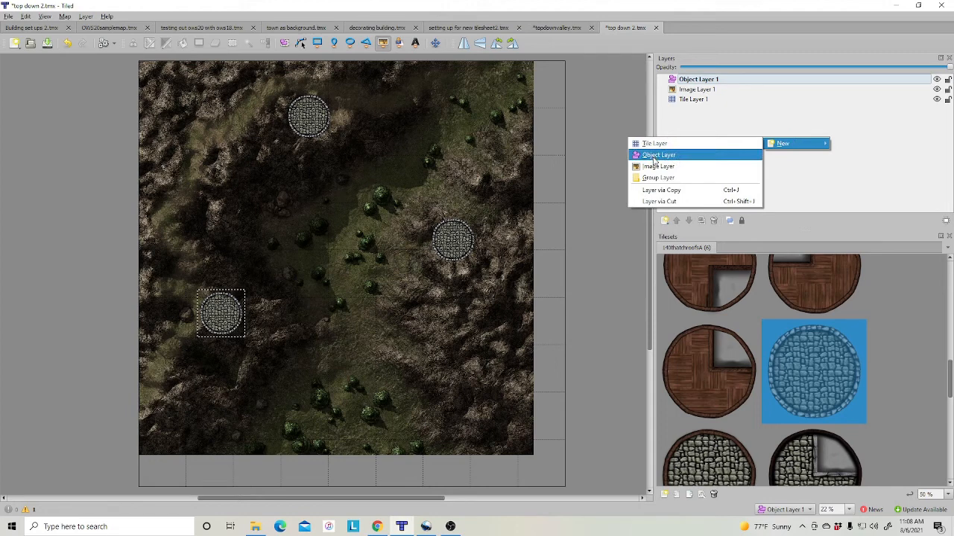
{"action": "left_click", "coordinate": [656, 156]}
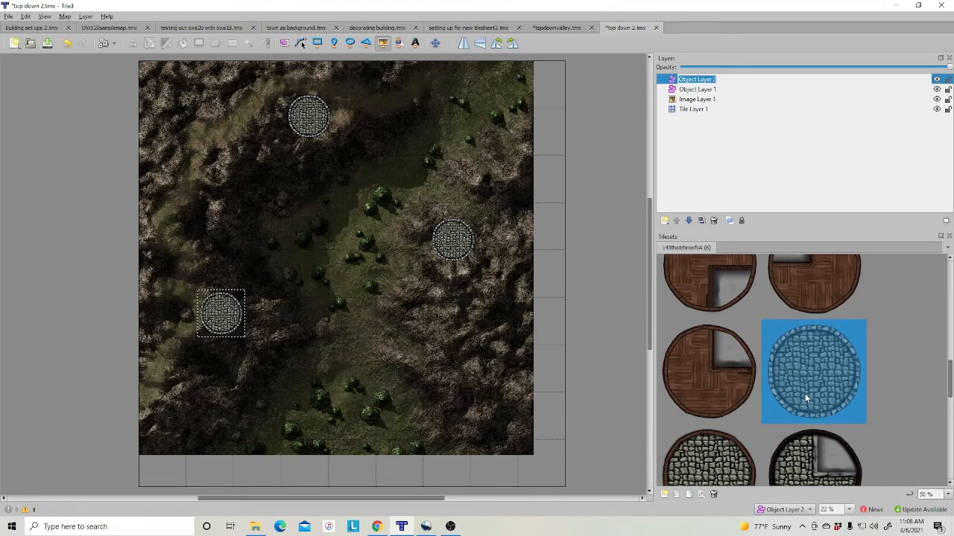
Place the stone-rimmed cobblestone tile with the upper-left quarter cut out over each of the three round floors on Object Layer 2
{"action": "scroll", "coordinate": [832, 371], "scroll_direction": "down", "scroll_amount": 3}
{"action": "scroll", "coordinate": [832, 371], "scroll_direction": "up", "scroll_amount": 2}
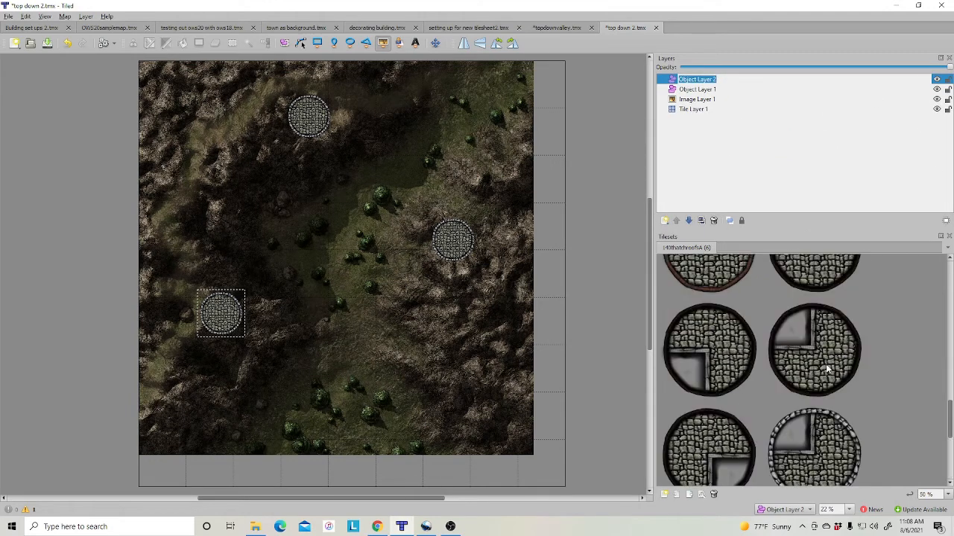
{"action": "left_click", "coordinate": [815, 429]}
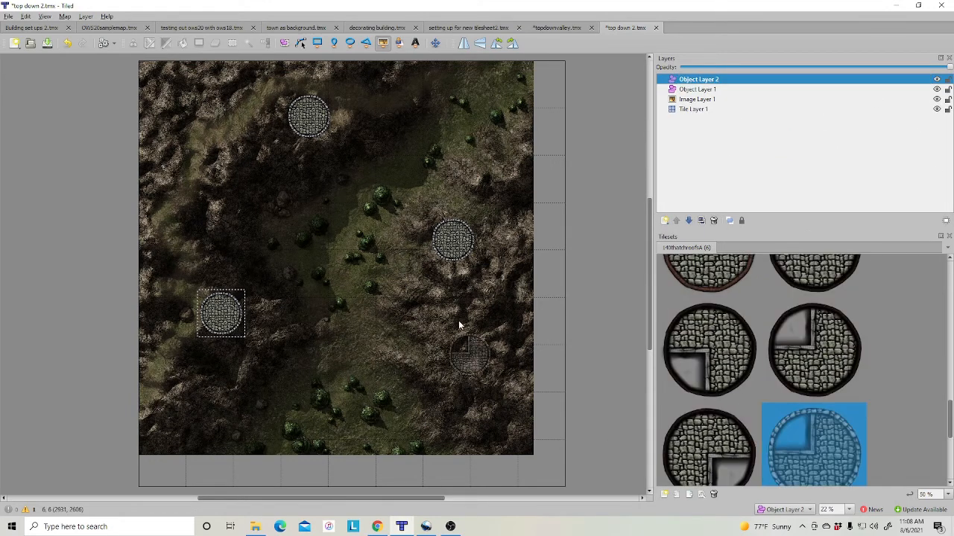
{"action": "left_click", "coordinate": [452, 240]}
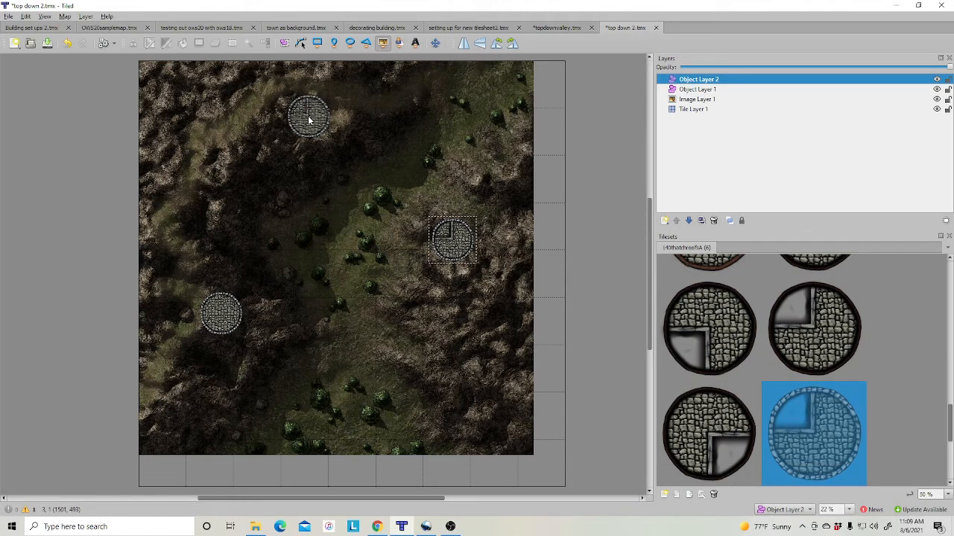
{"action": "left_click", "coordinate": [309, 115]}
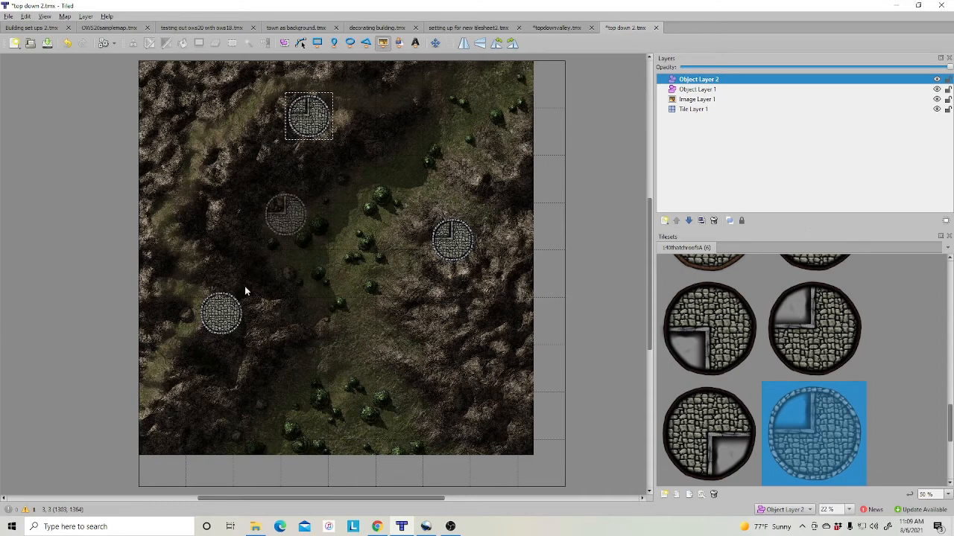
{"action": "left_click", "coordinate": [220, 316]}
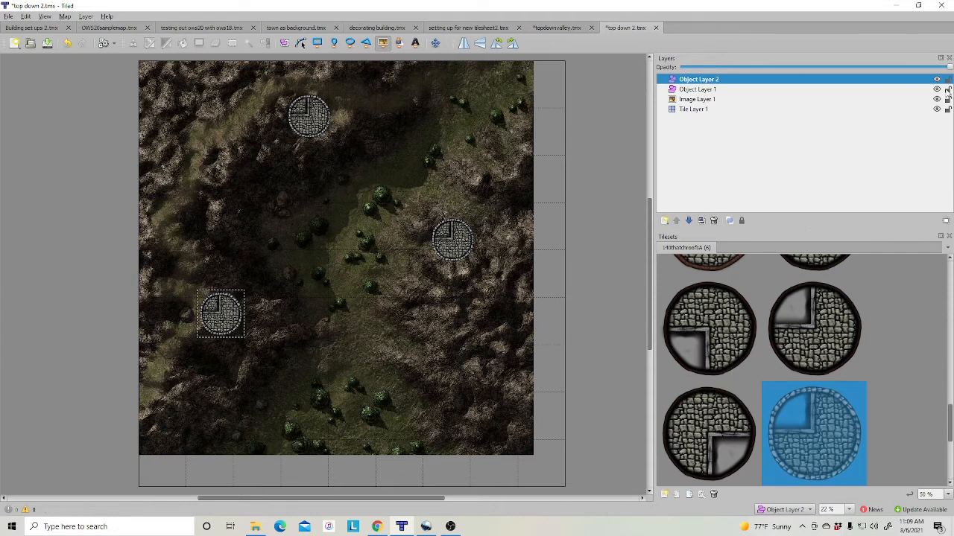
Hide Object Layer 1 and Image Layer 1 so only the upper tower floors show
{"action": "left_click", "coordinate": [937, 90]}
{"action": "left_click", "coordinate": [937, 100]}
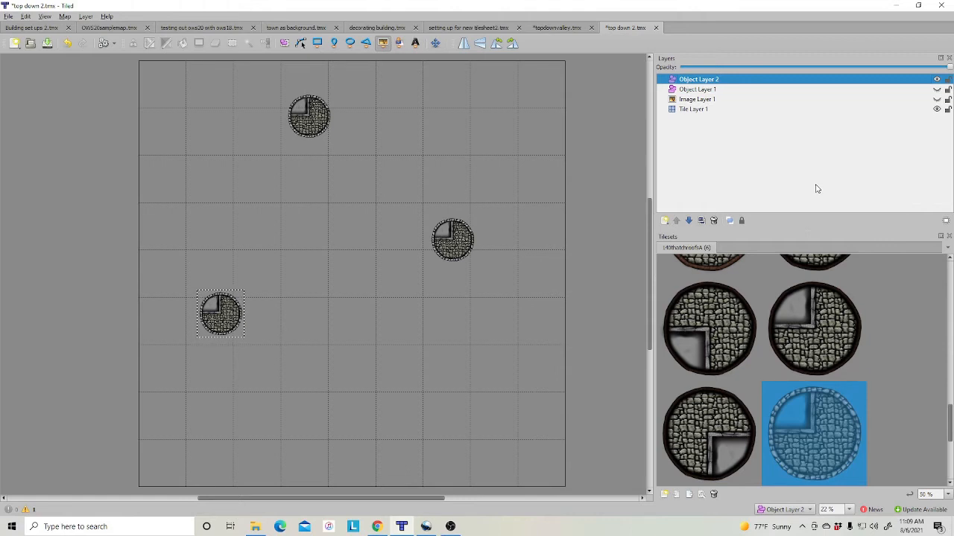
Review the Export As Image settings for the visible layers and close them without exporting
{"action": "left_click", "coordinate": [8, 17]}
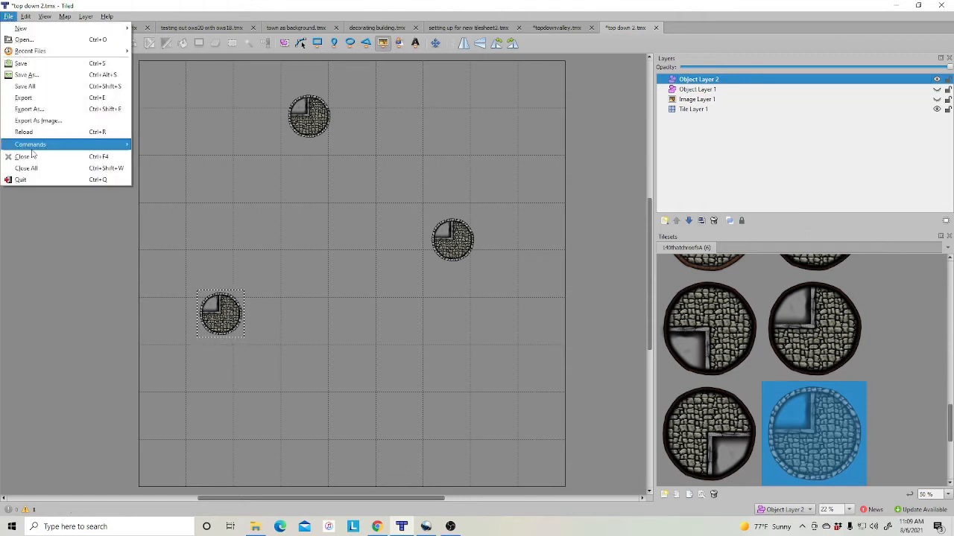
{"action": "left_click", "coordinate": [30, 123]}
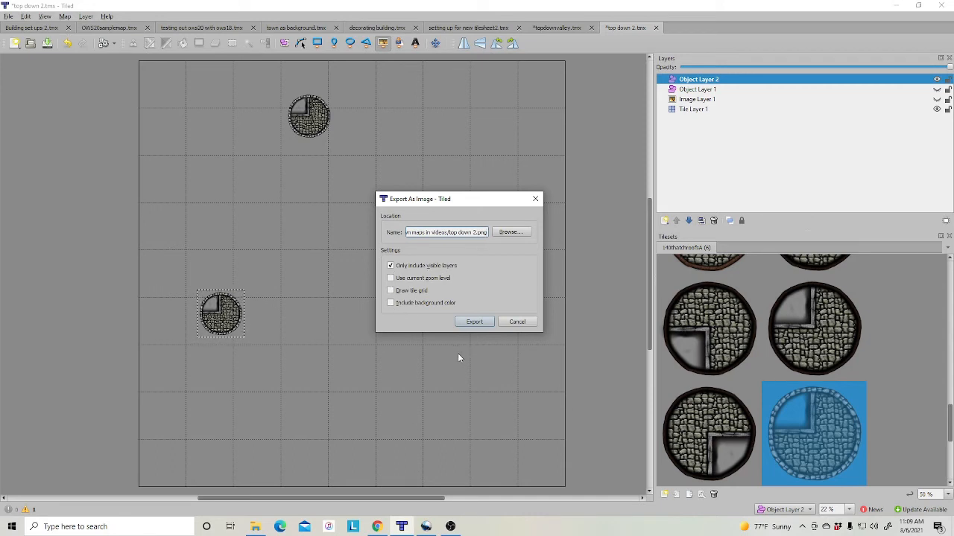
{"action": "left_click", "coordinate": [516, 322]}
{"action": "left_click", "coordinate": [453, 239]}
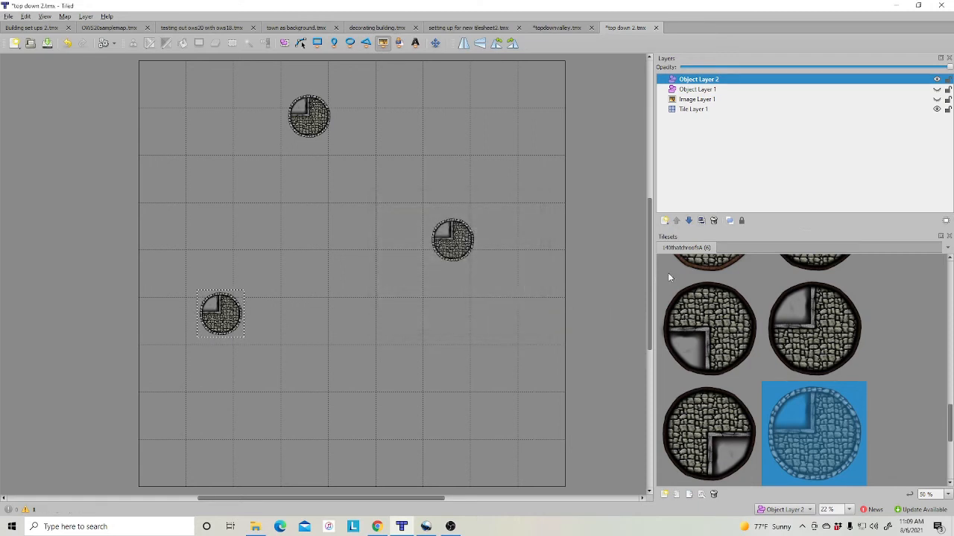